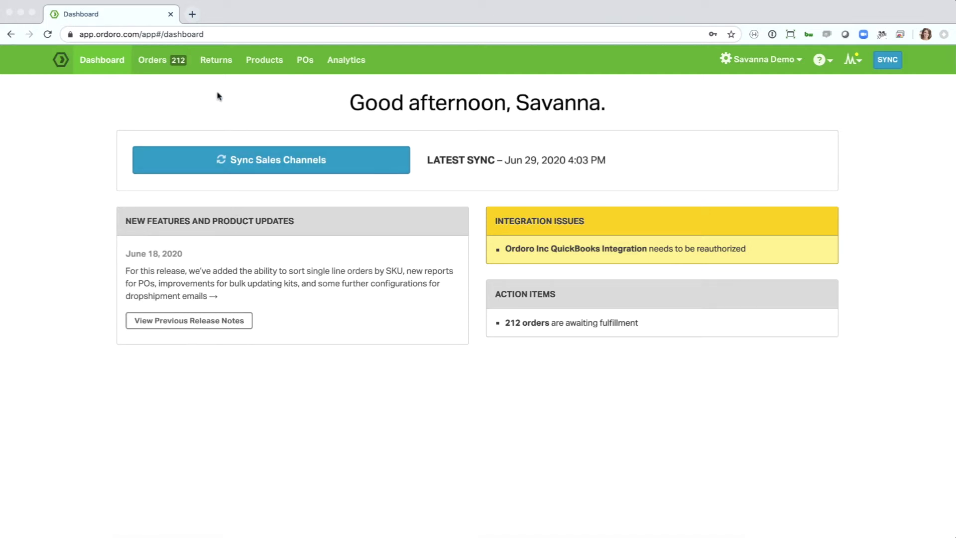
- Show the Orders list with its 212 Awaiting Fulfillment orders
click(150, 61)
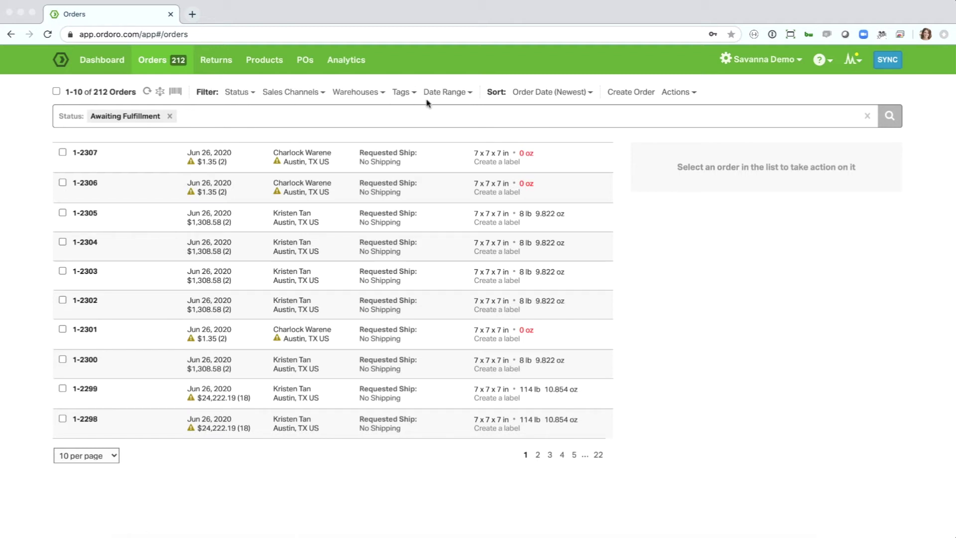
- Set the Status filter to Dropshipment Requested, leaving 30 orders
click(237, 92)
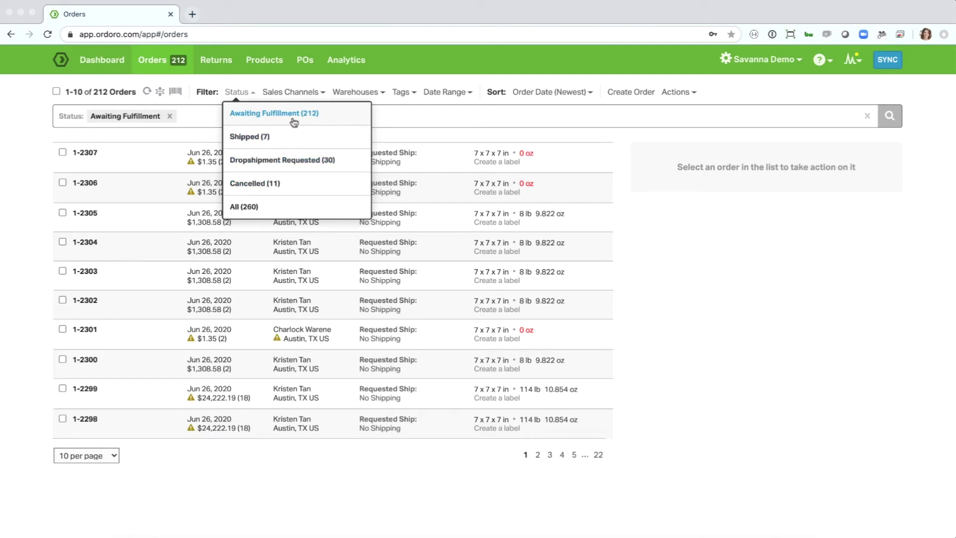
click(253, 160)
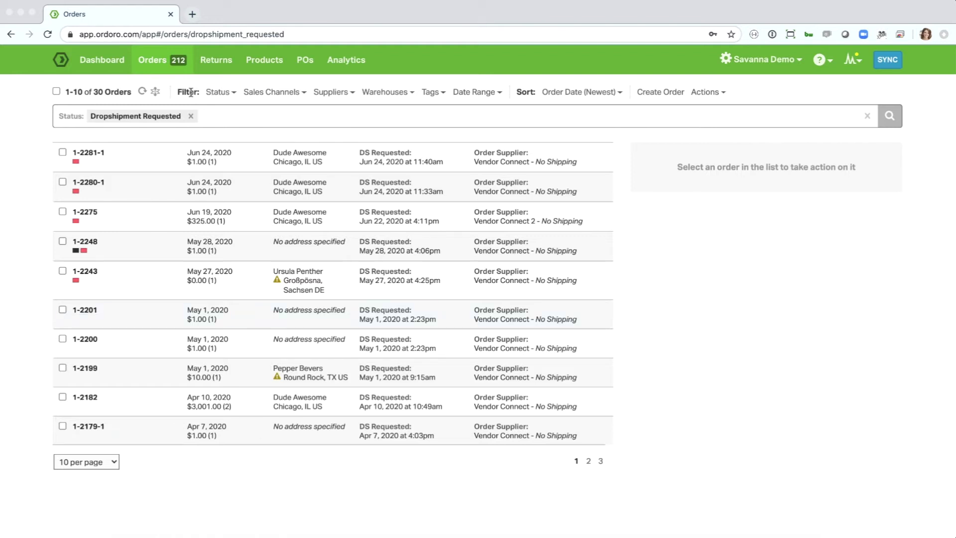
click(268, 93)
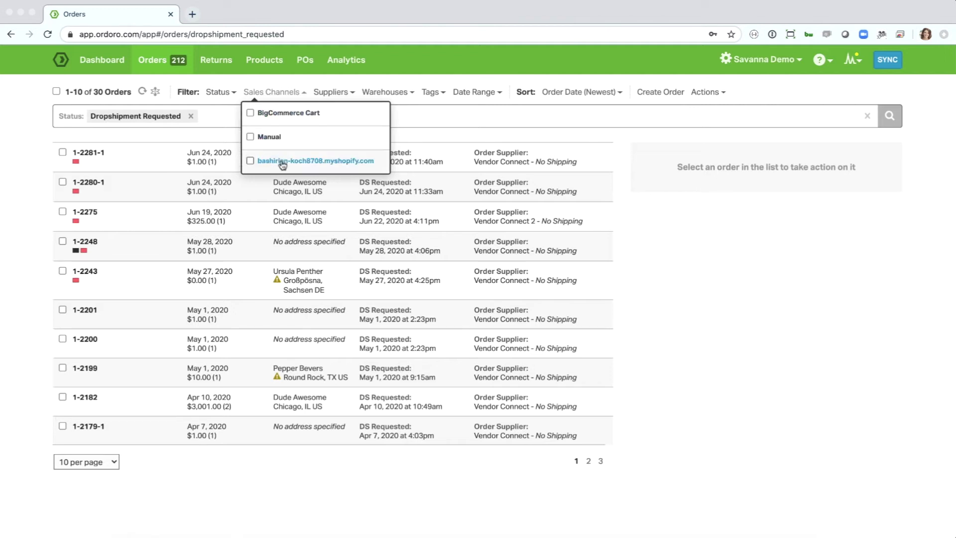
click(324, 94)
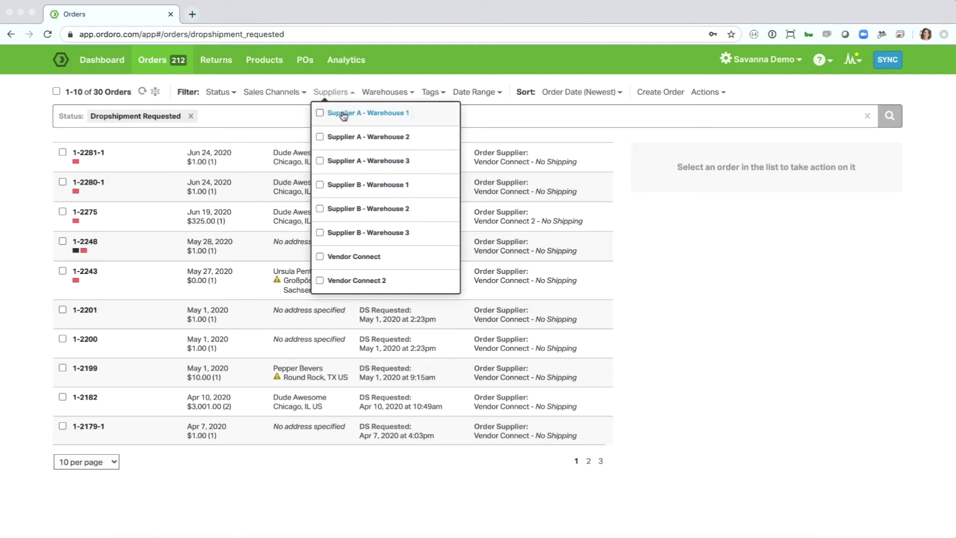
click(385, 93)
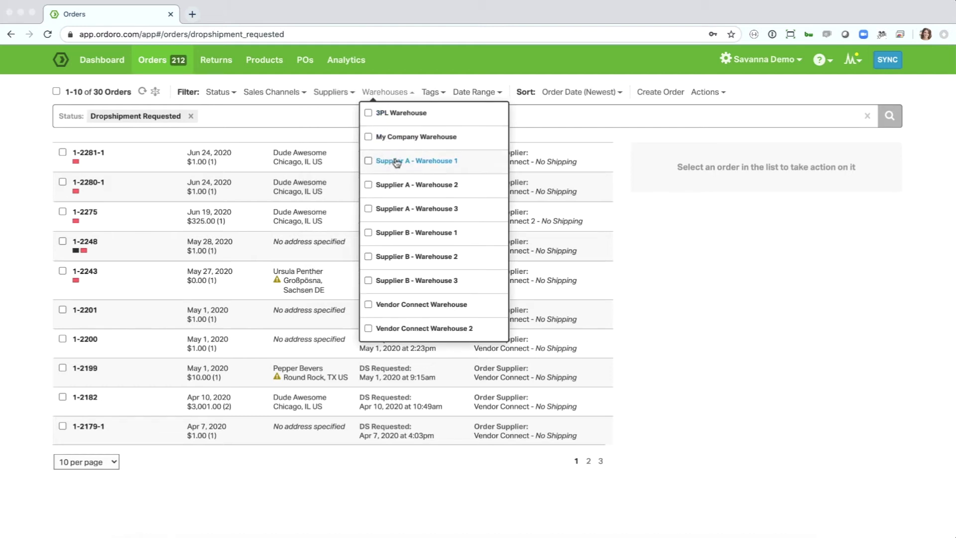
click(432, 94)
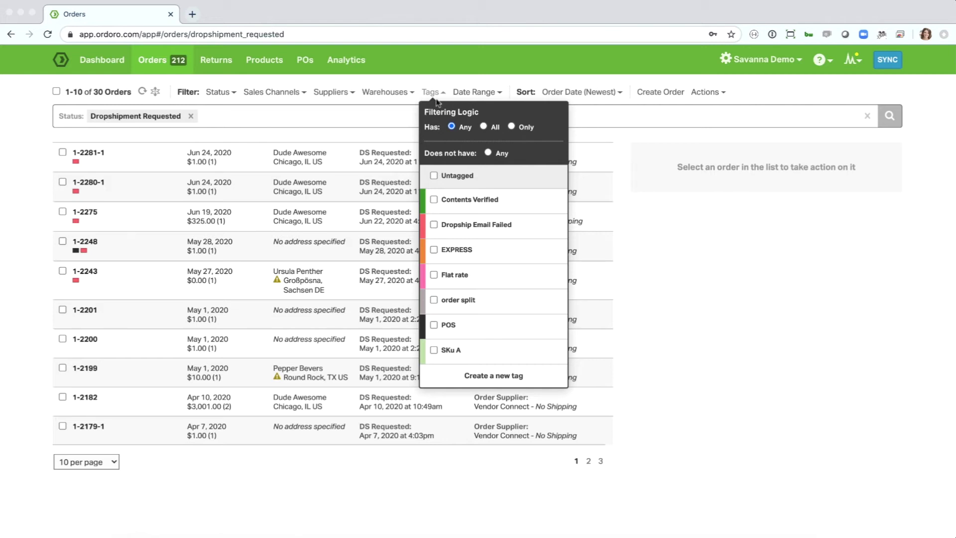
click(436, 94)
click(471, 94)
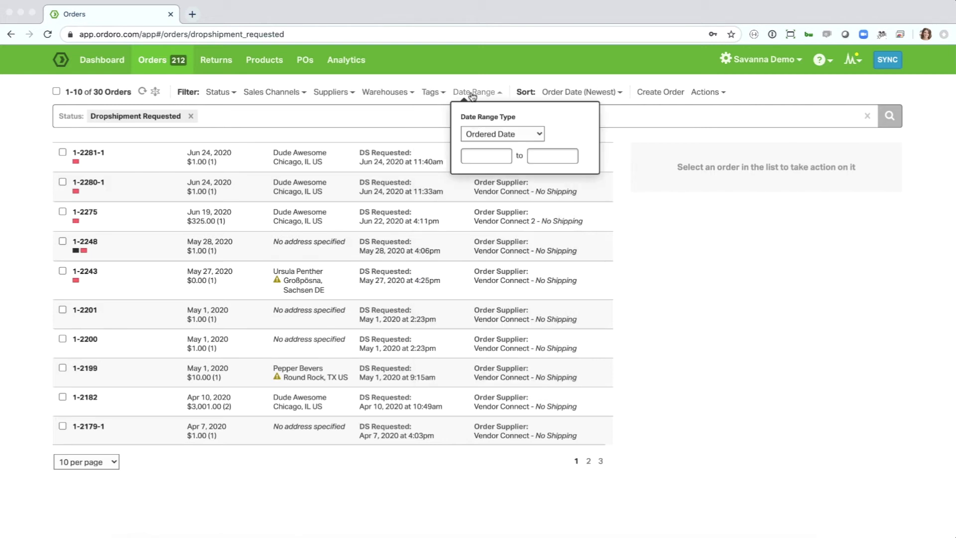
click(497, 133)
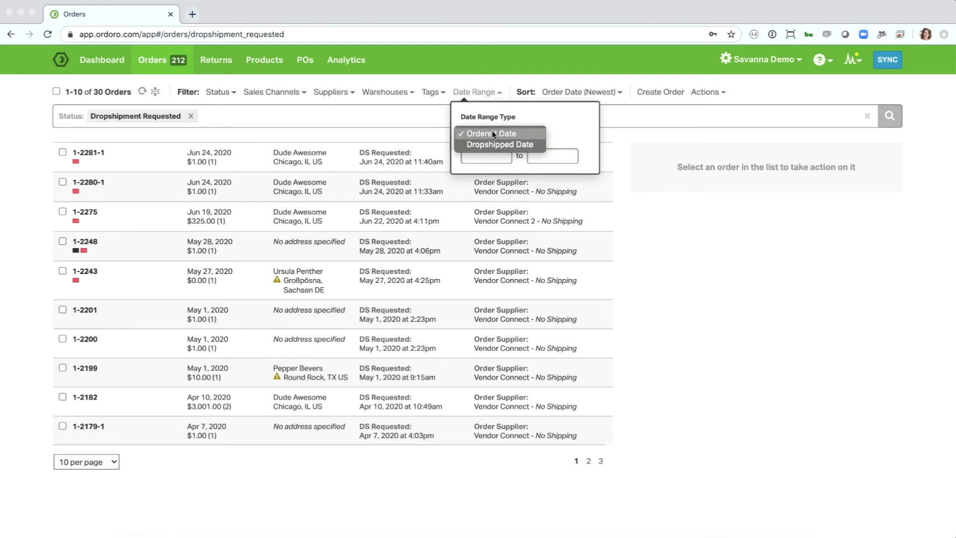
click(546, 120)
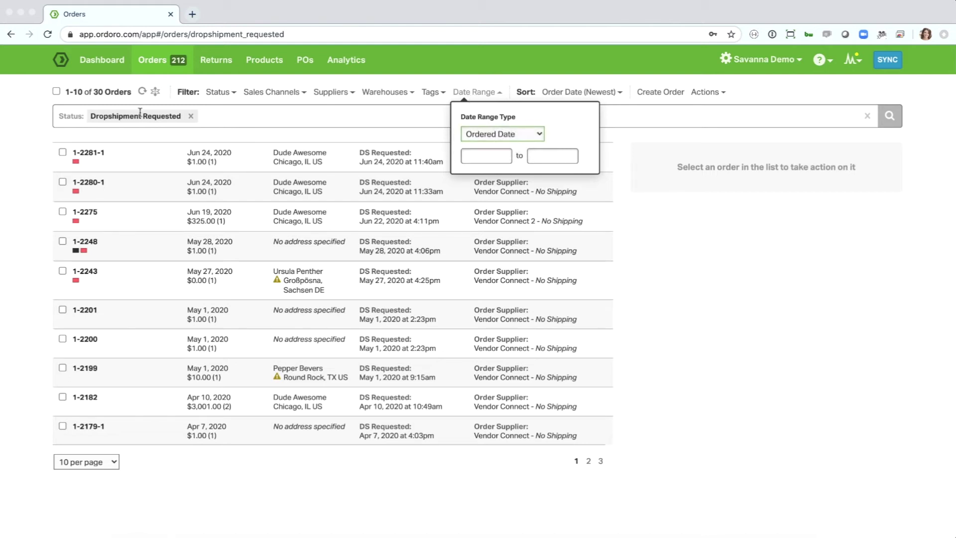
click(477, 137)
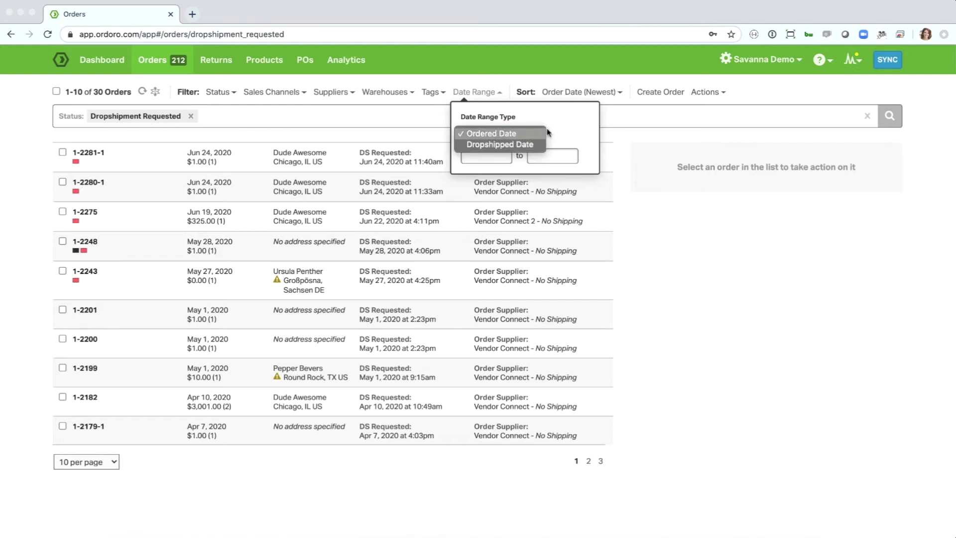
click(564, 132)
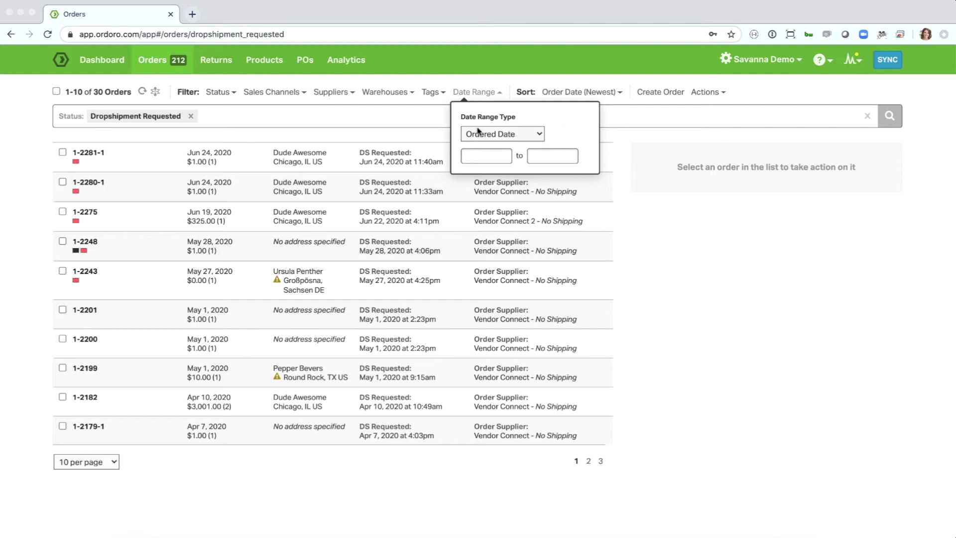
click(482, 96)
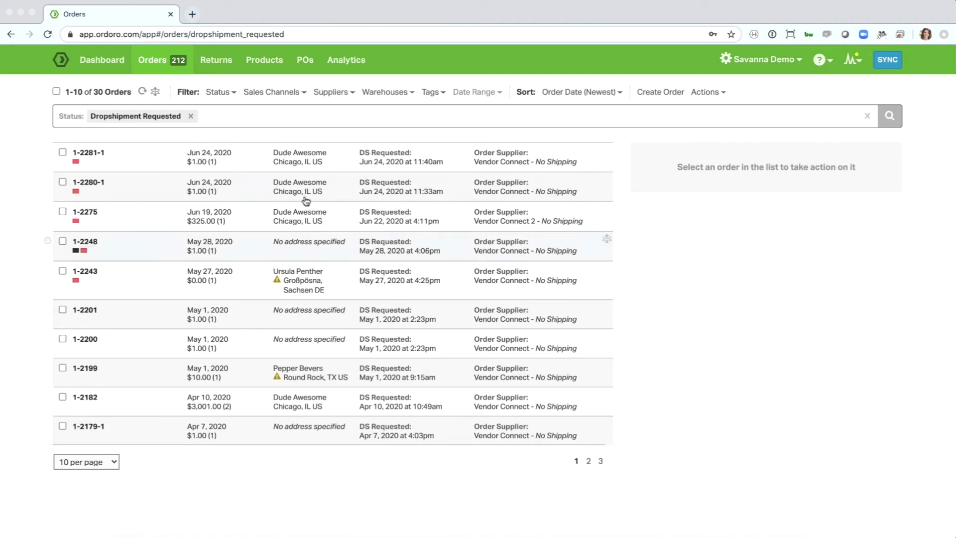
- Search the Dropshipment Requested orders for 'tx', narrowing the list to 8
click(334, 114)
text(tx)
key(Return)
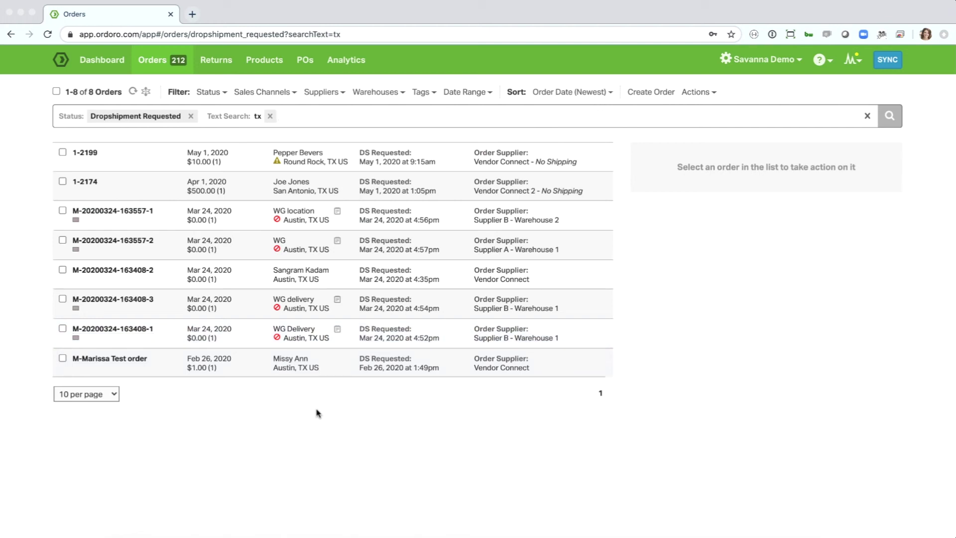
- Remove the 'tx' search filter, rerun the 'tx' search, then remove it again
click(271, 118)
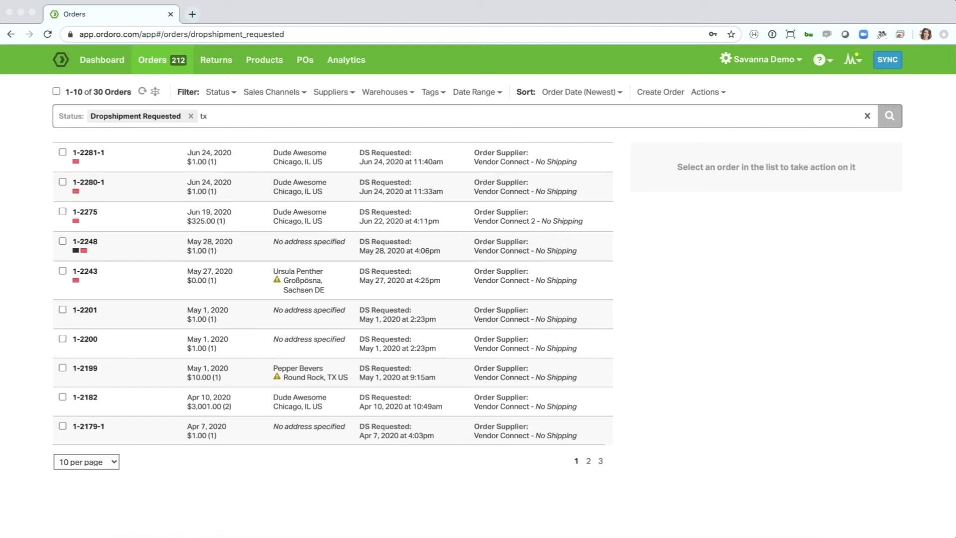
text(tx)
key(Return)
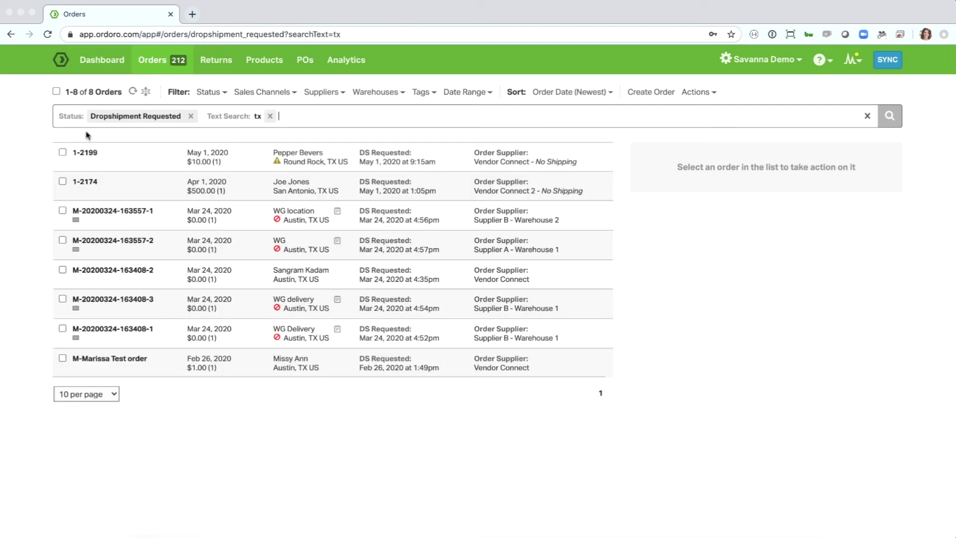
click(269, 116)
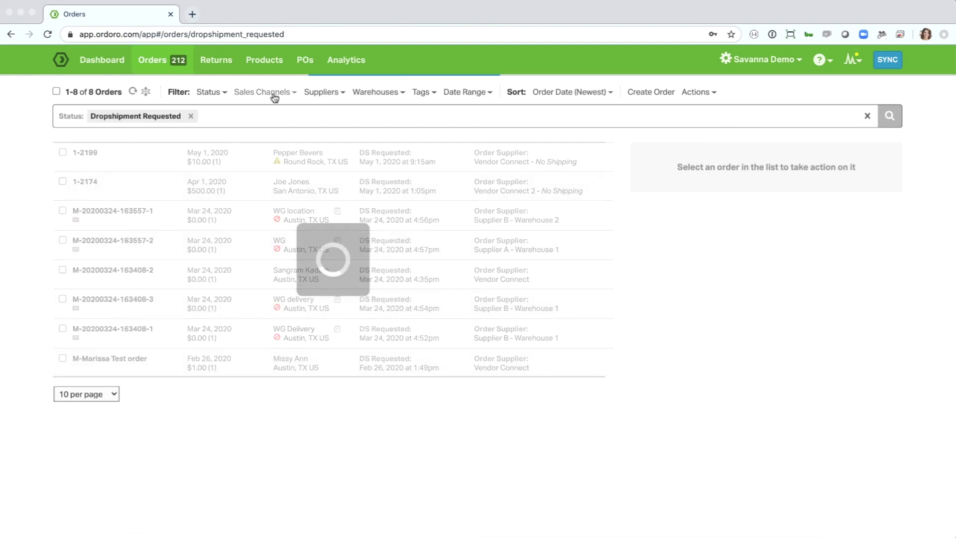
- Filter the orders to Shipped status and the myshopify sales channel
click(274, 95)
click(221, 92)
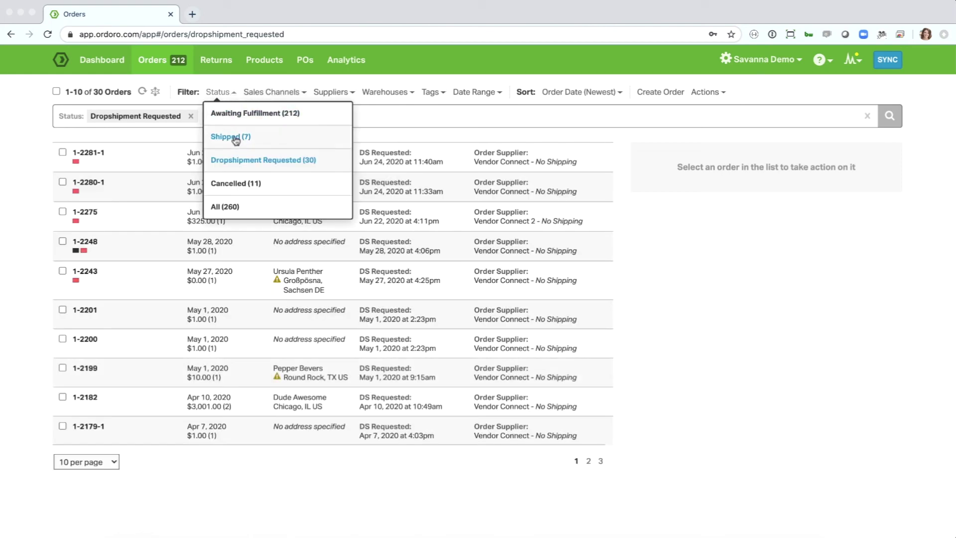
click(235, 137)
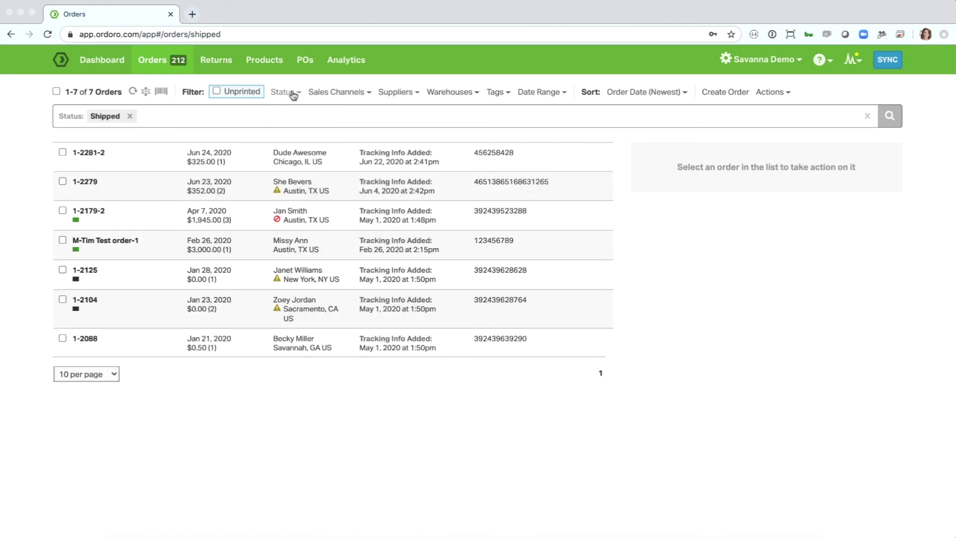
click(326, 94)
click(349, 161)
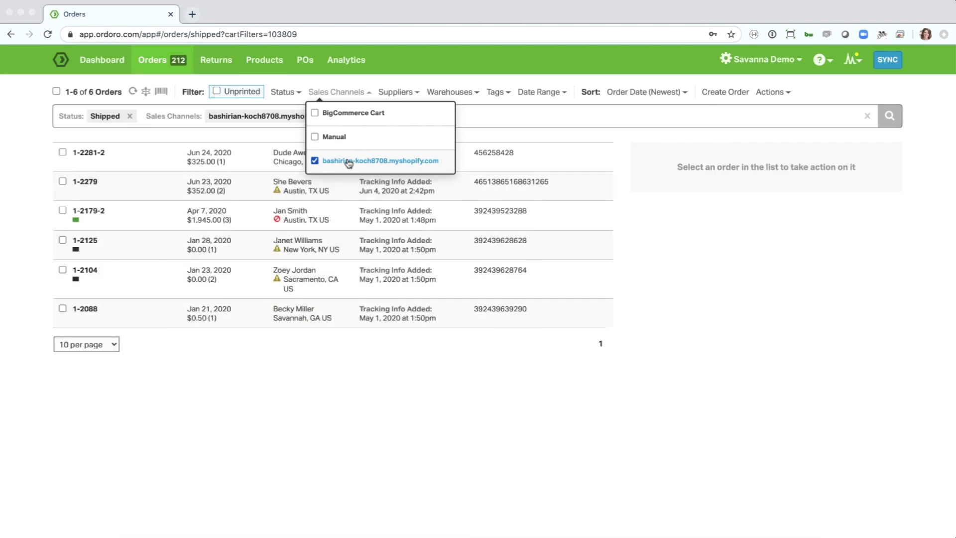
click(335, 392)
- Search the Shipped Shopify orders for 'tx', leaving 2 orders
click(384, 115)
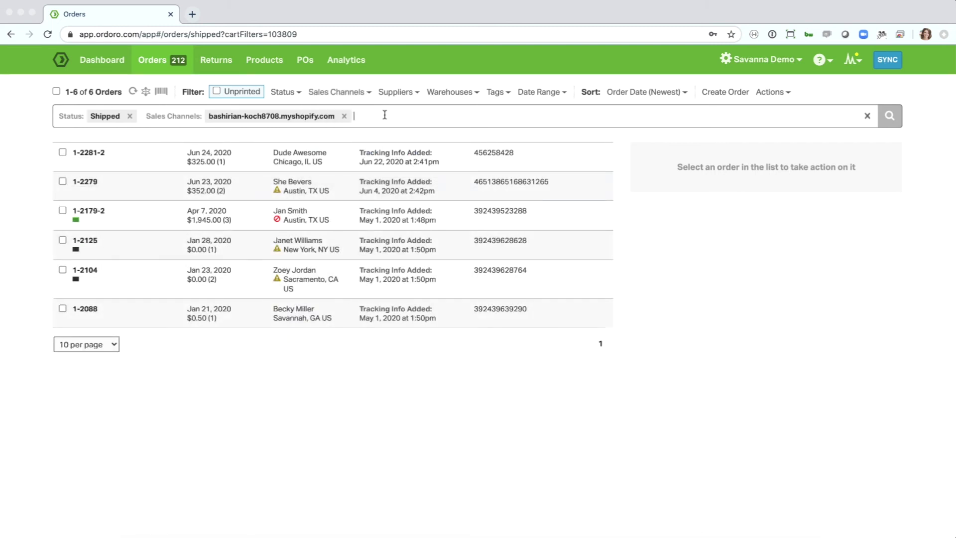
text(tx)
key(Return)
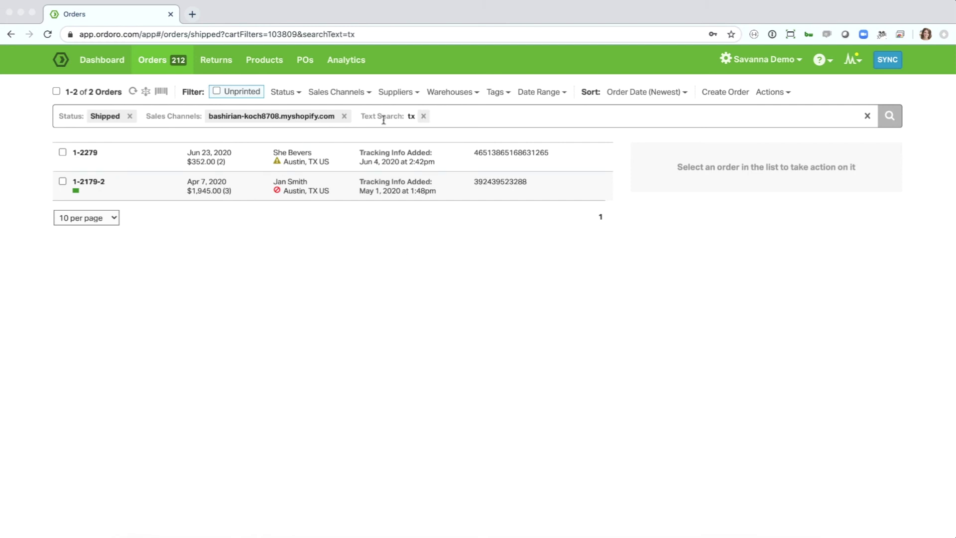
click(477, 118)
- Bookmark the filtered 2-order page in Chrome as 'Orders' and dismiss the confirmation
click(731, 34)
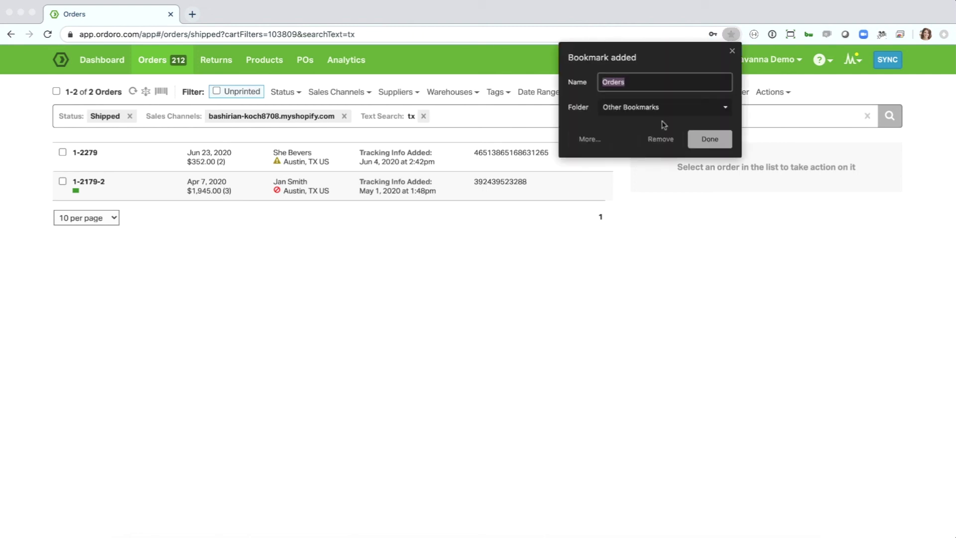
click(655, 211)
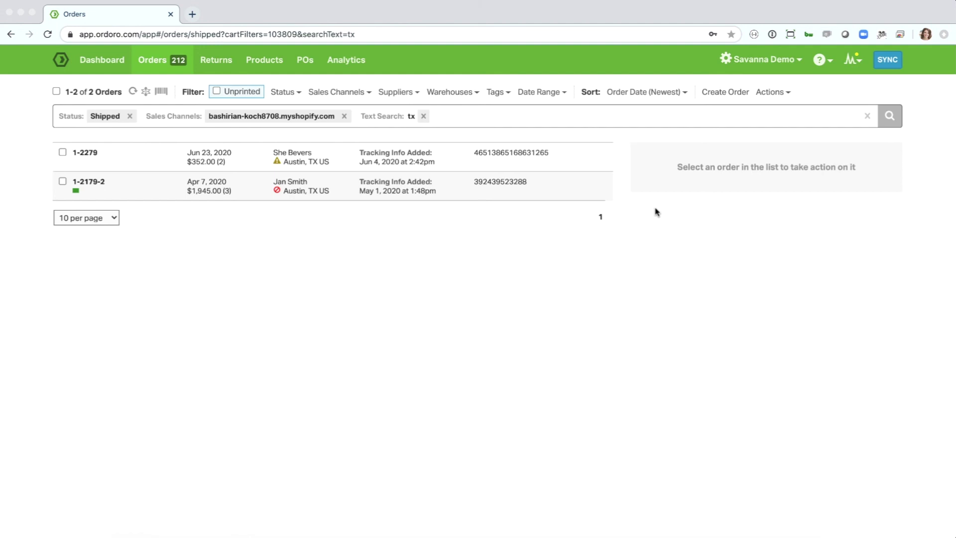